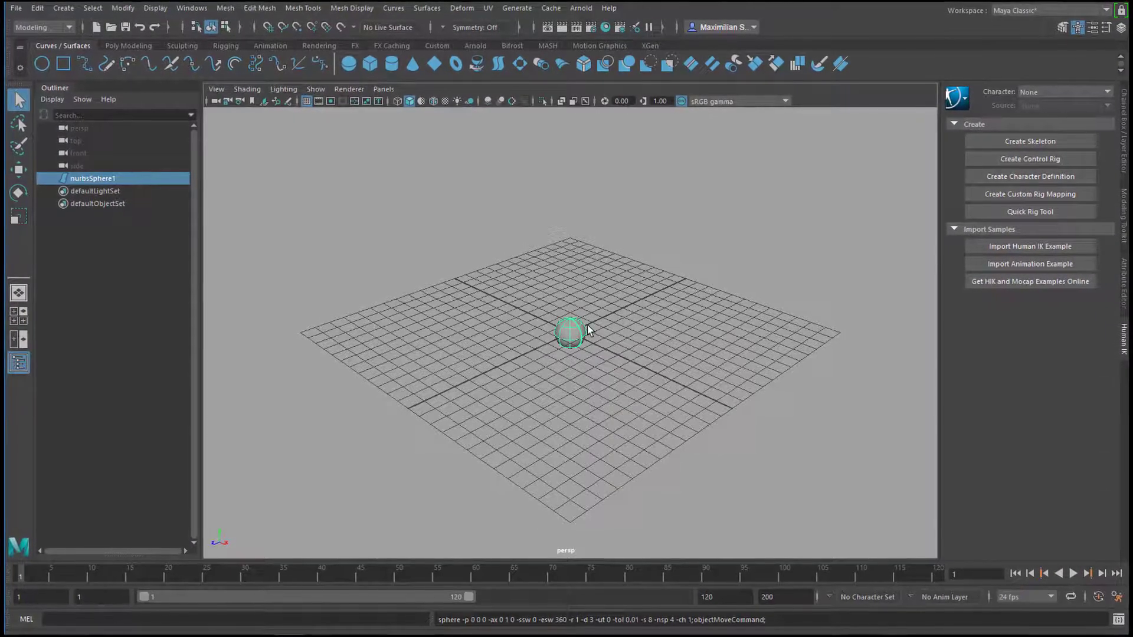
# - Undo the NURBS sphere creation with Ctrl+Z, leaving only the default cameras
pyautogui.hotkey('ctrl', 'z')
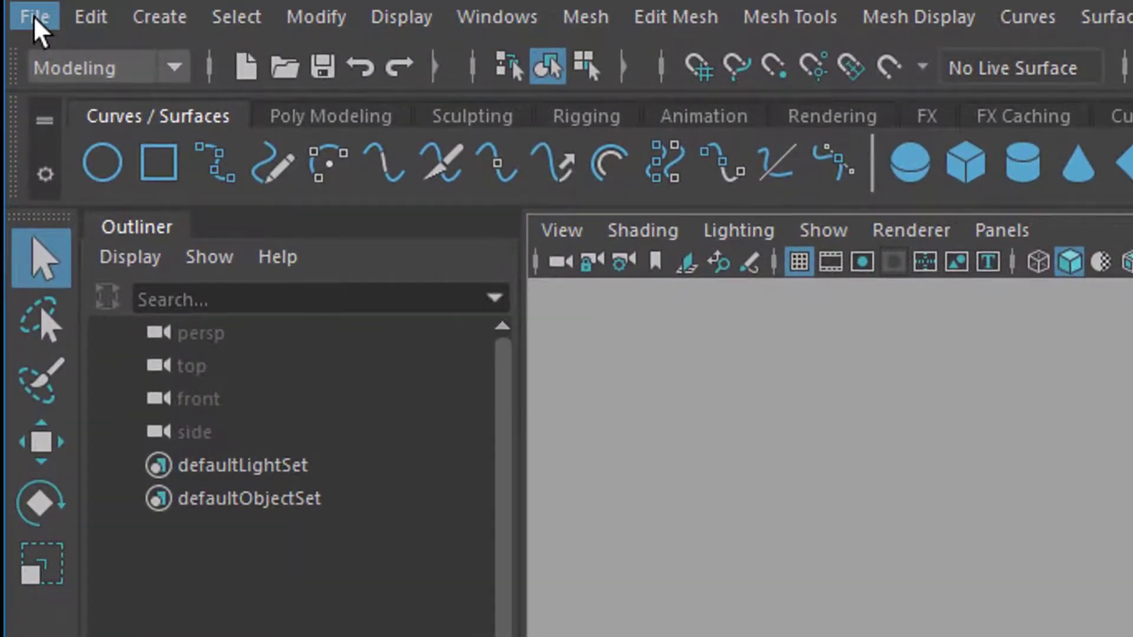
# - Tick Incremental save in the Save Scene options and apply with Save and Close
pyautogui.click(33, 17)
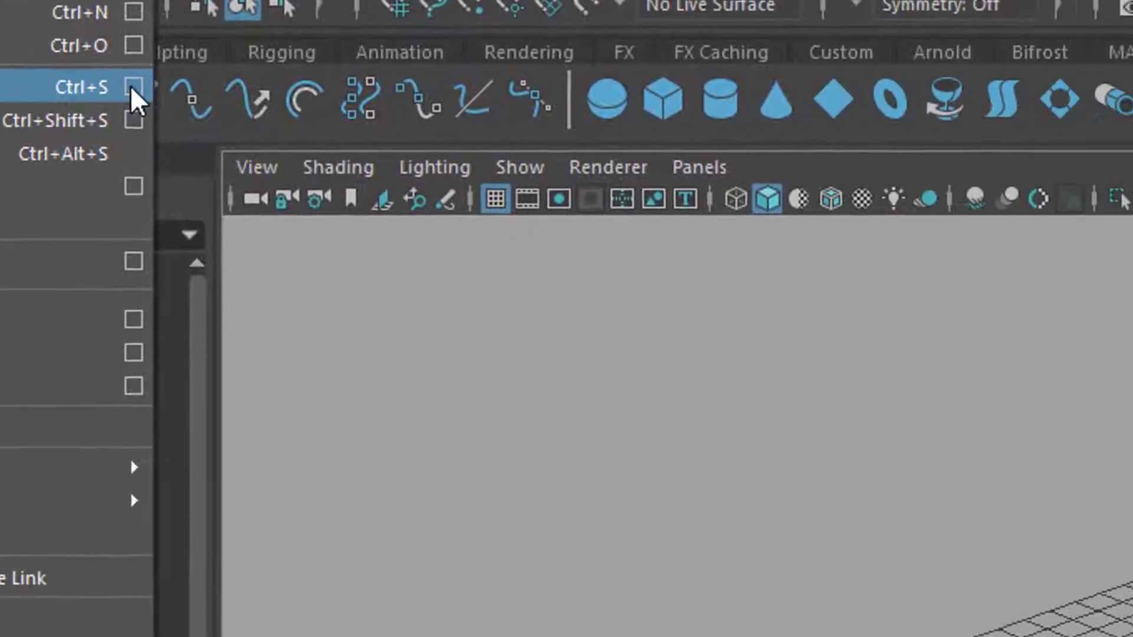
pyautogui.click(442, 151)
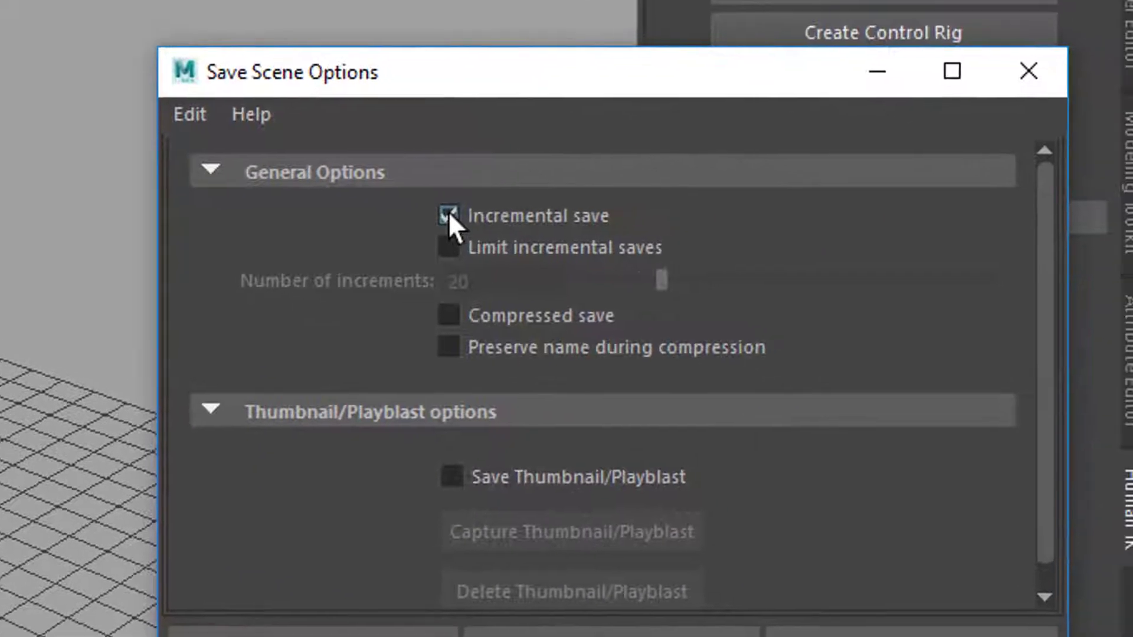
pyautogui.click(1085, 348)
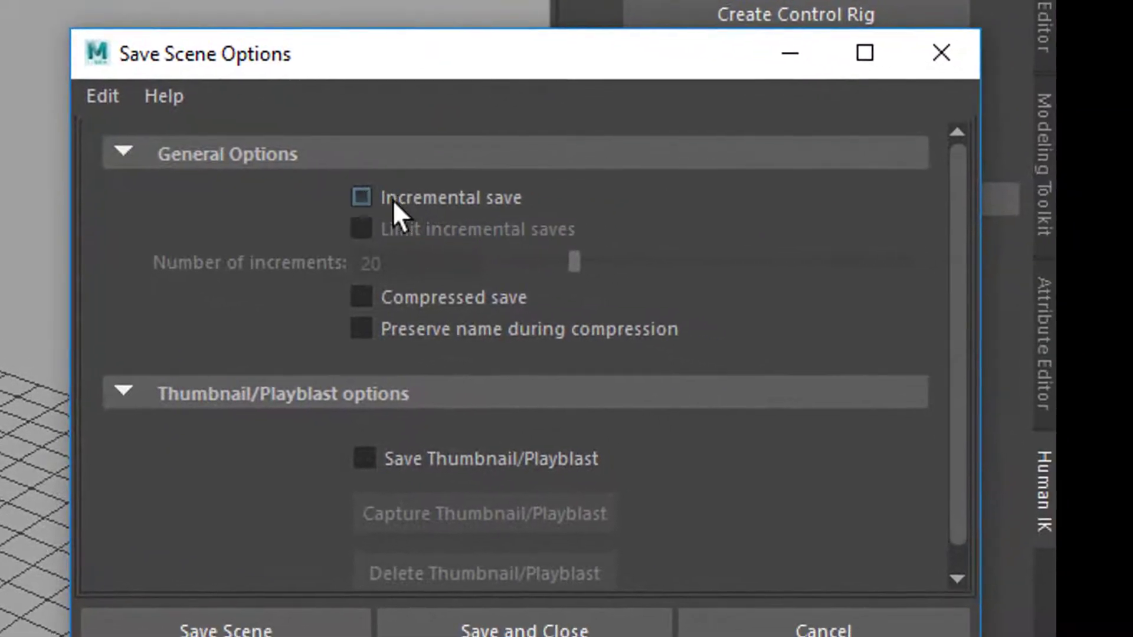
pyautogui.click(359, 200)
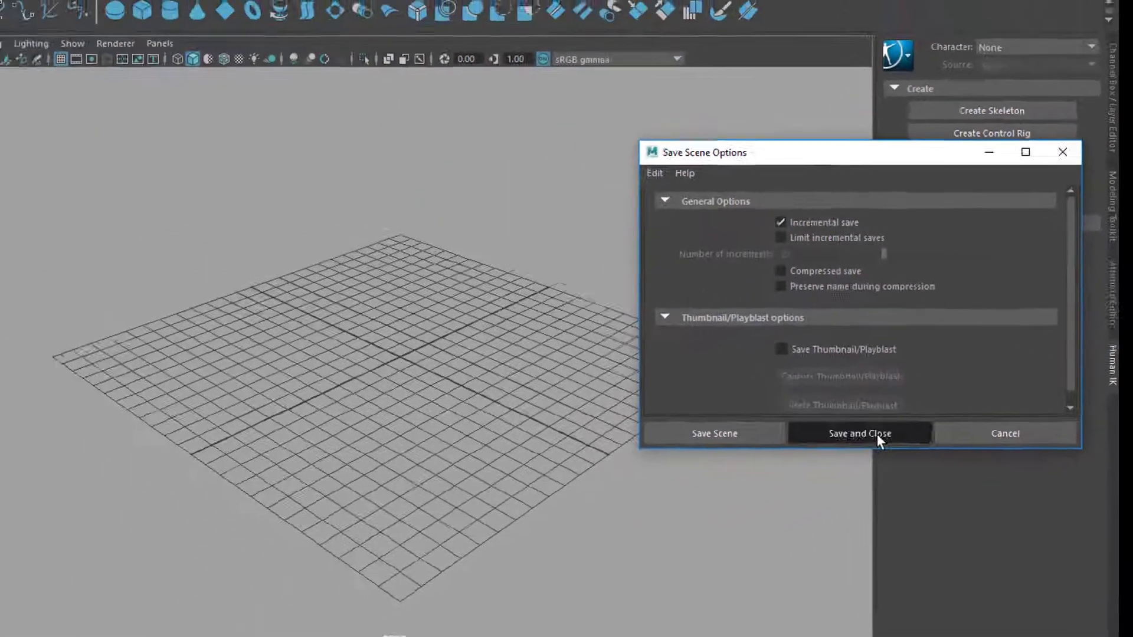
pyautogui.click(676, 553)
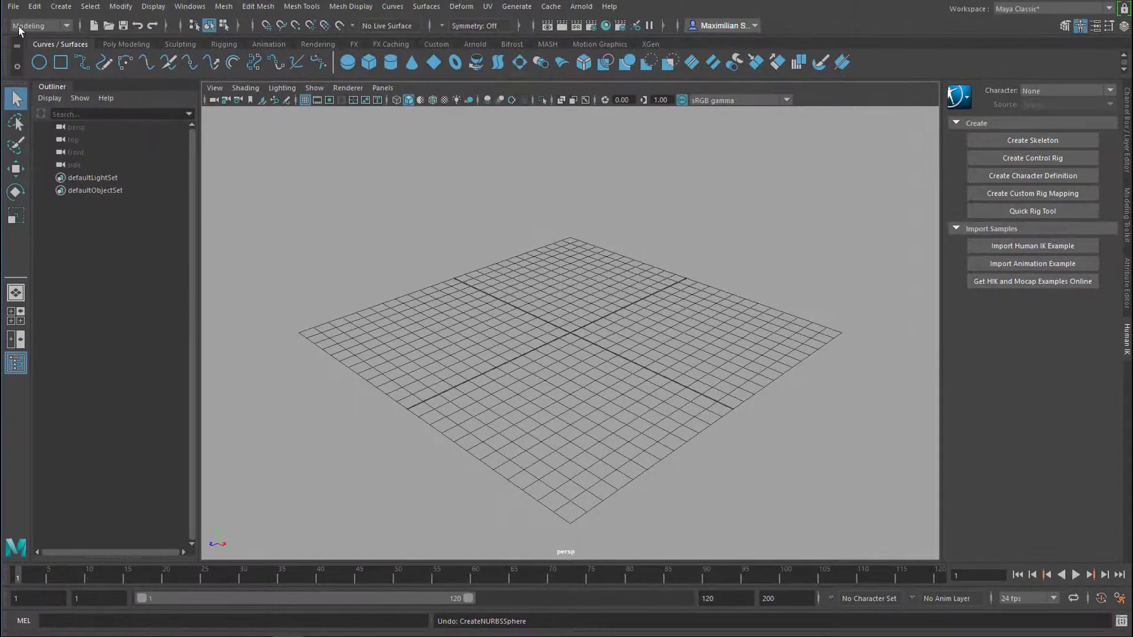
# - Create a NURBS sphere moved back-left and a NURBS cube moved front-right
pyautogui.click(348, 62)
pyautogui.press('w')
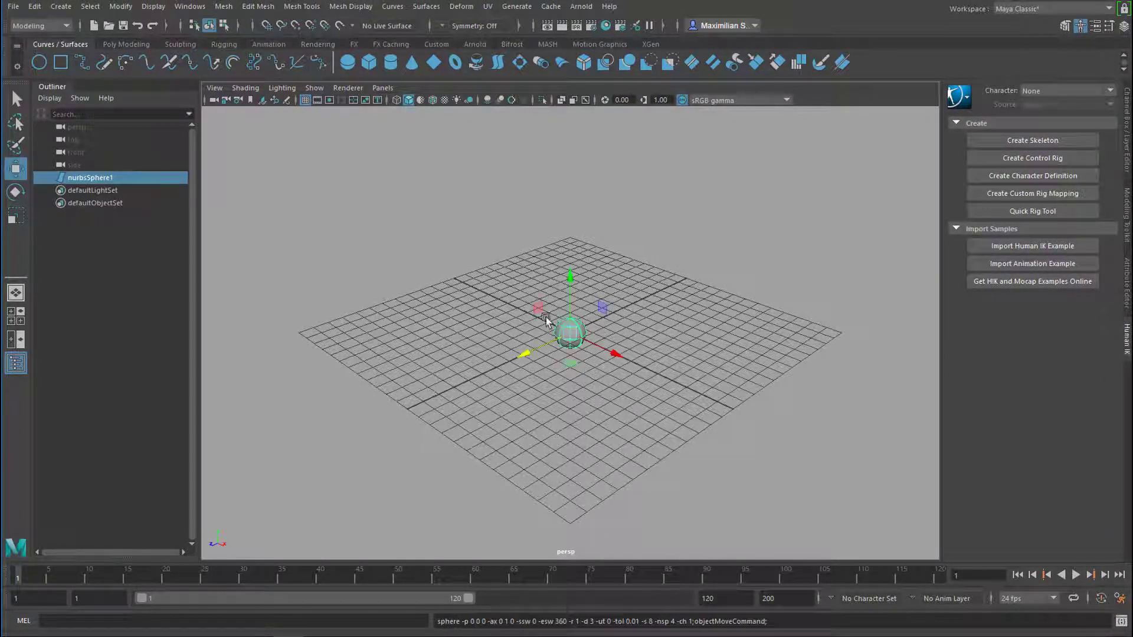
pyautogui.moveTo(614, 352); pyautogui.dragTo(326, 248, button='middle')
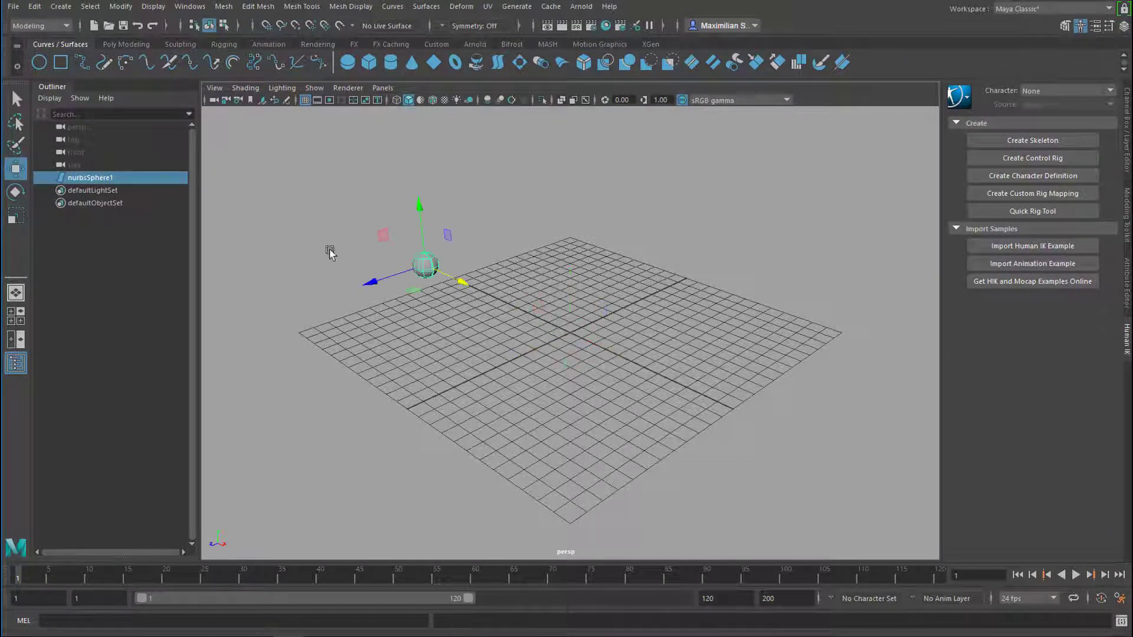
pyautogui.click(369, 62)
pyautogui.moveTo(637, 352); pyautogui.dragTo(766, 413)
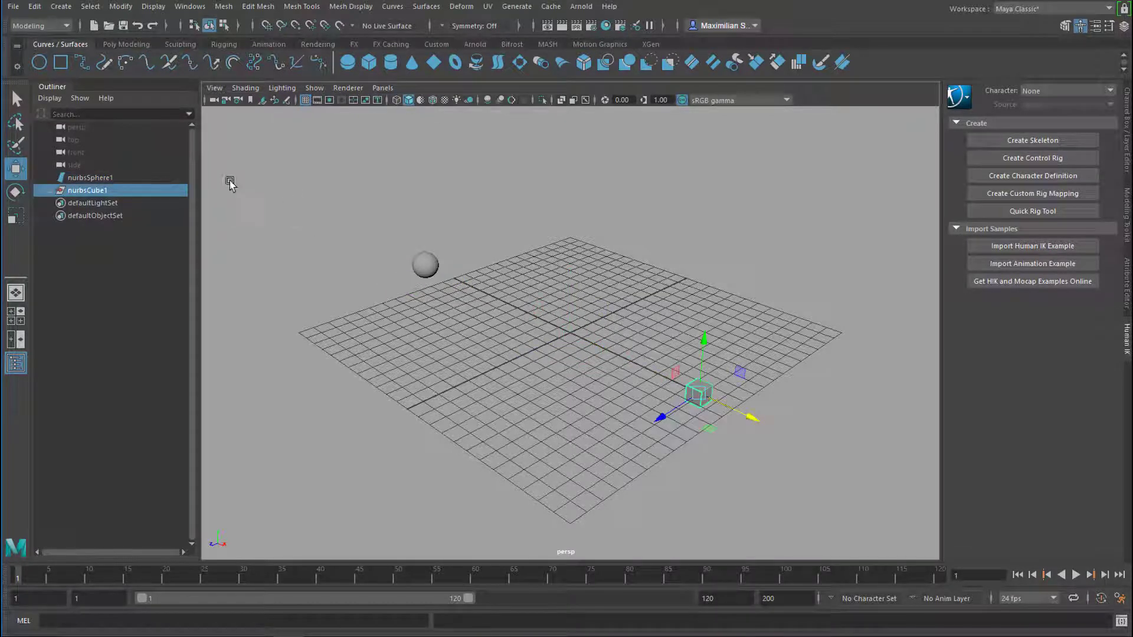
# - Add a polygon cylinder moved toward the back-right, then bring up Save Scene As
pyautogui.click(125, 45)
pyautogui.click(82, 62)
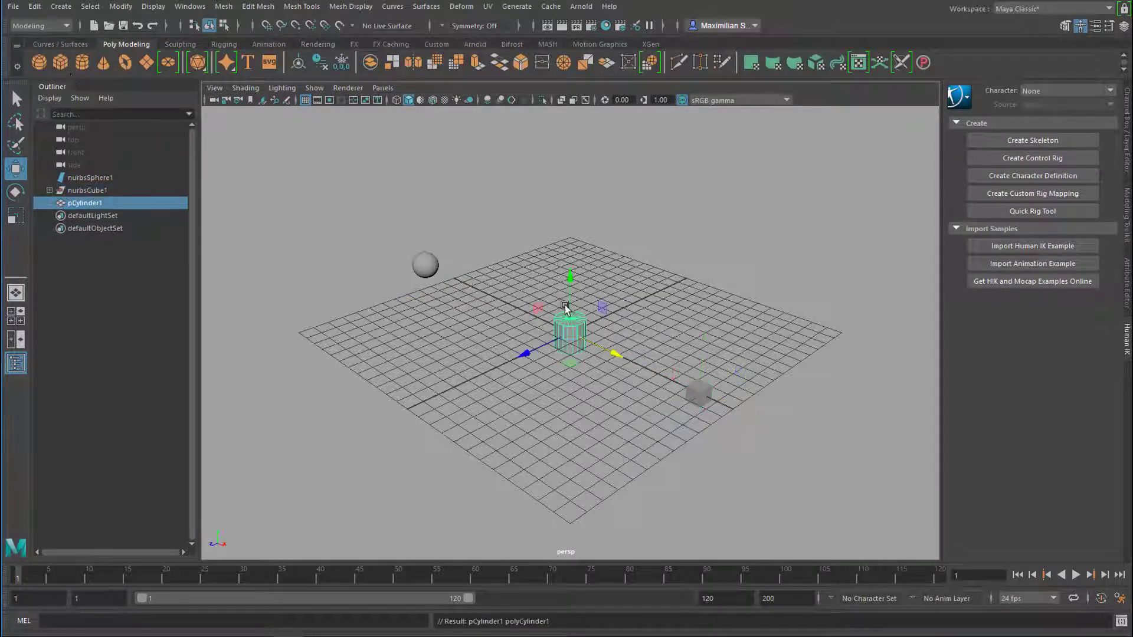
pyautogui.moveTo(537, 357); pyautogui.dragTo(702, 300)
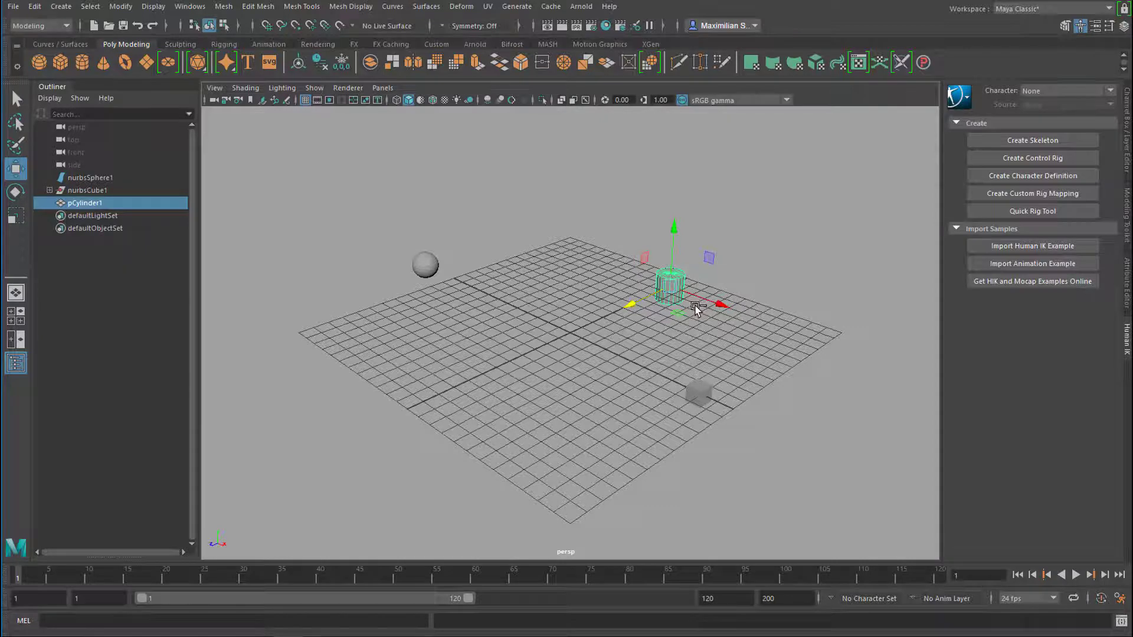
pyautogui.press('q')
pyautogui.hotkey('ctrl', 'shift', 's')
# - Save the scene as severalThings.mb in the scenes folder, accepting the Student Version notice
pyautogui.click(248, 476)
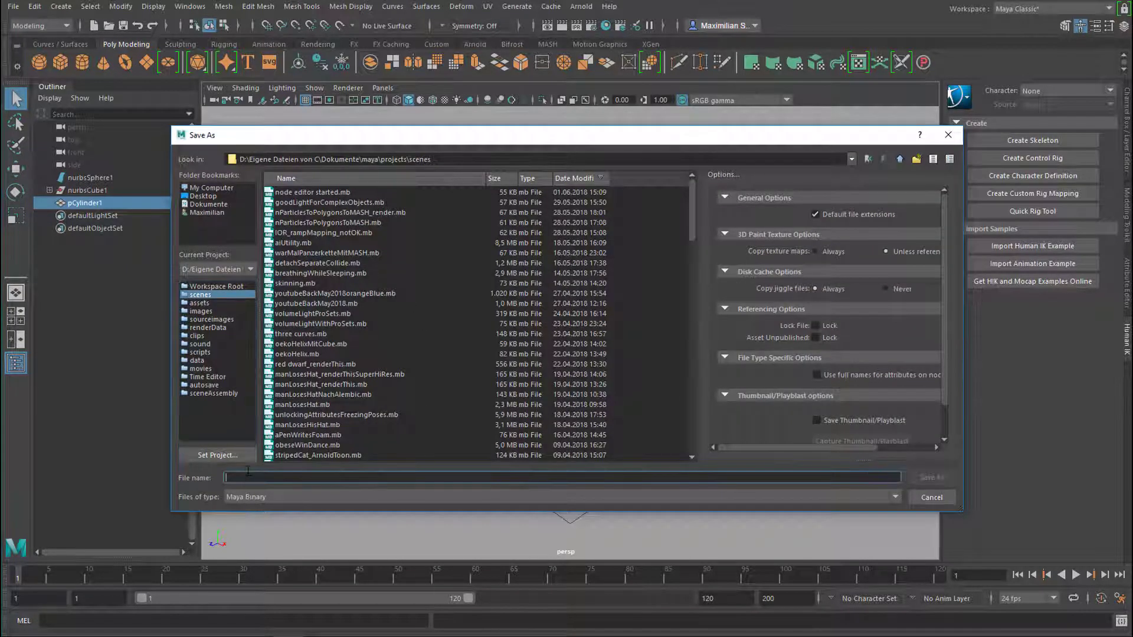
pyautogui.write('severall')
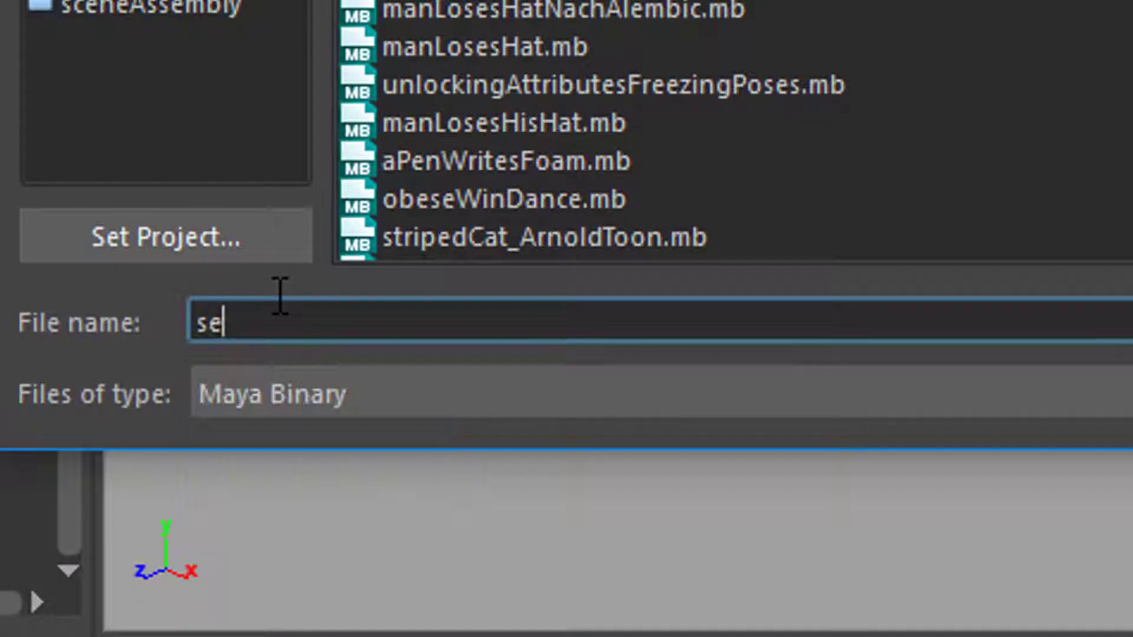
pyautogui.write('Things')
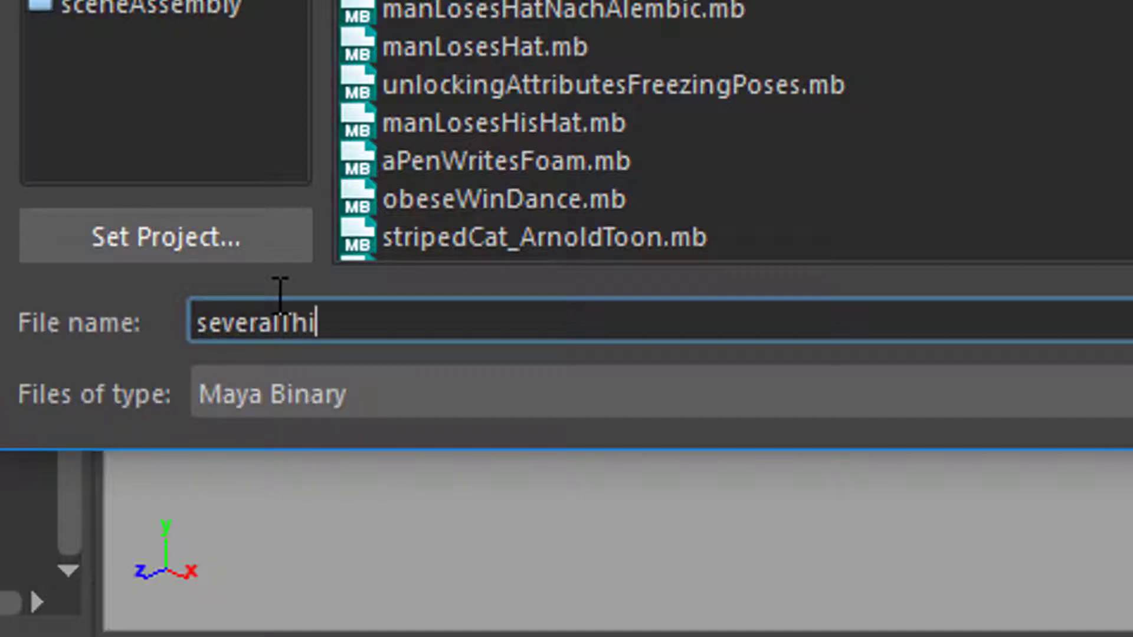
pyautogui.press('Return')
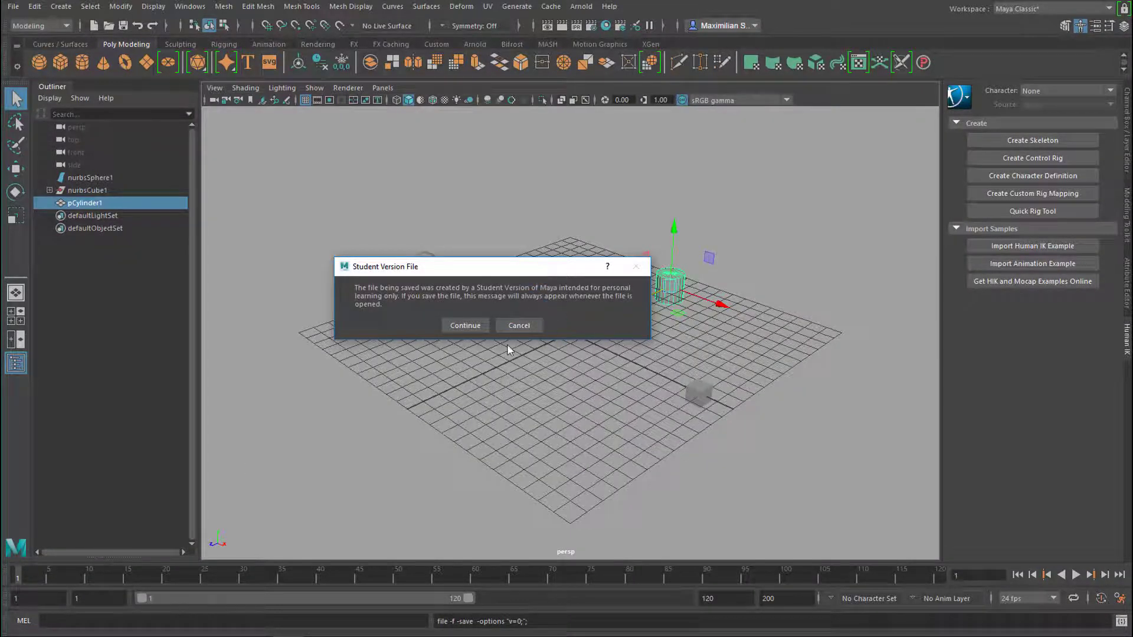
pyautogui.click(469, 325)
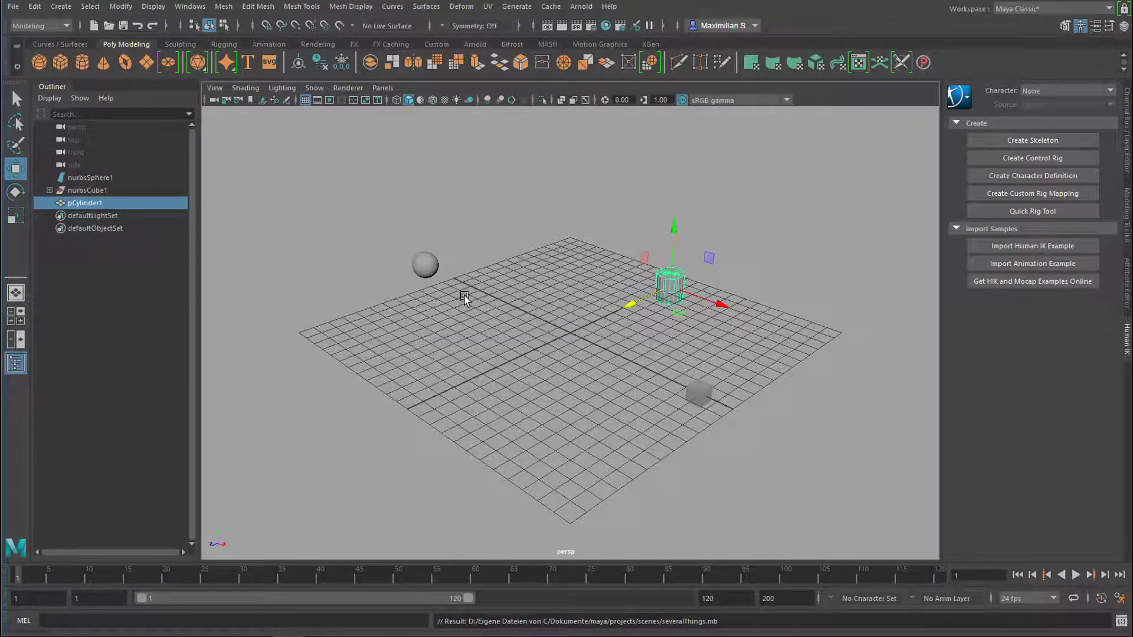
# - Select the sphere and cylinder, tilt the cylinder and stretch both taller
pyautogui.click(426, 265)
pyautogui.moveTo(630, 259); pyautogui.dragTo(737, 295)
pyautogui.hotkey('ctrl', 'z')
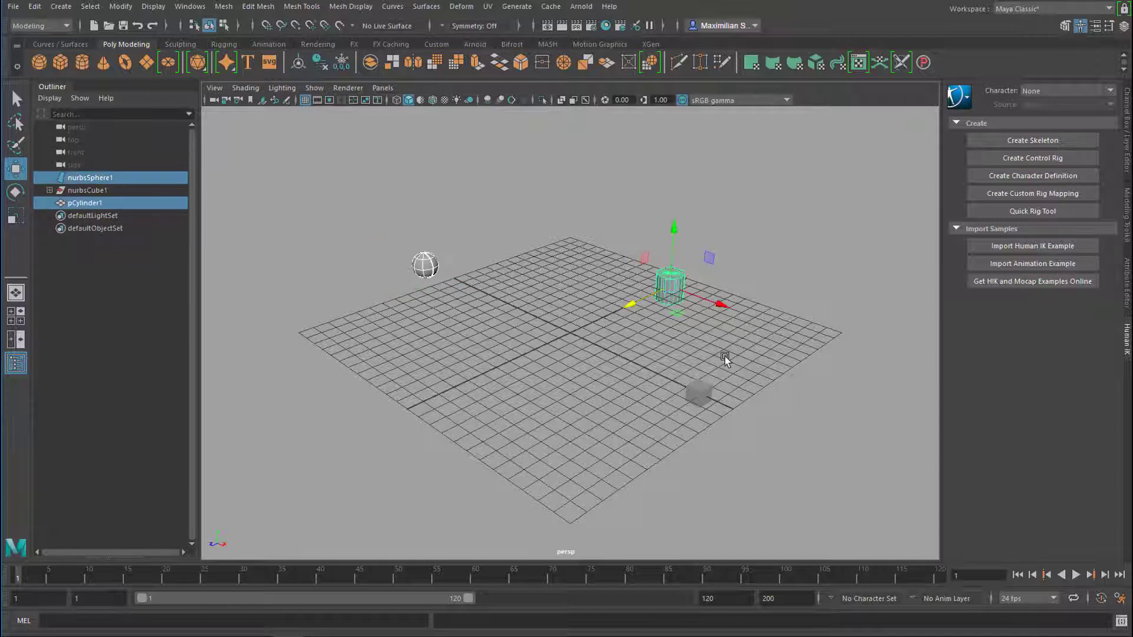
pyautogui.press('e')
pyautogui.moveTo(647, 271); pyautogui.dragTo(679, 389)
pyautogui.press('r')
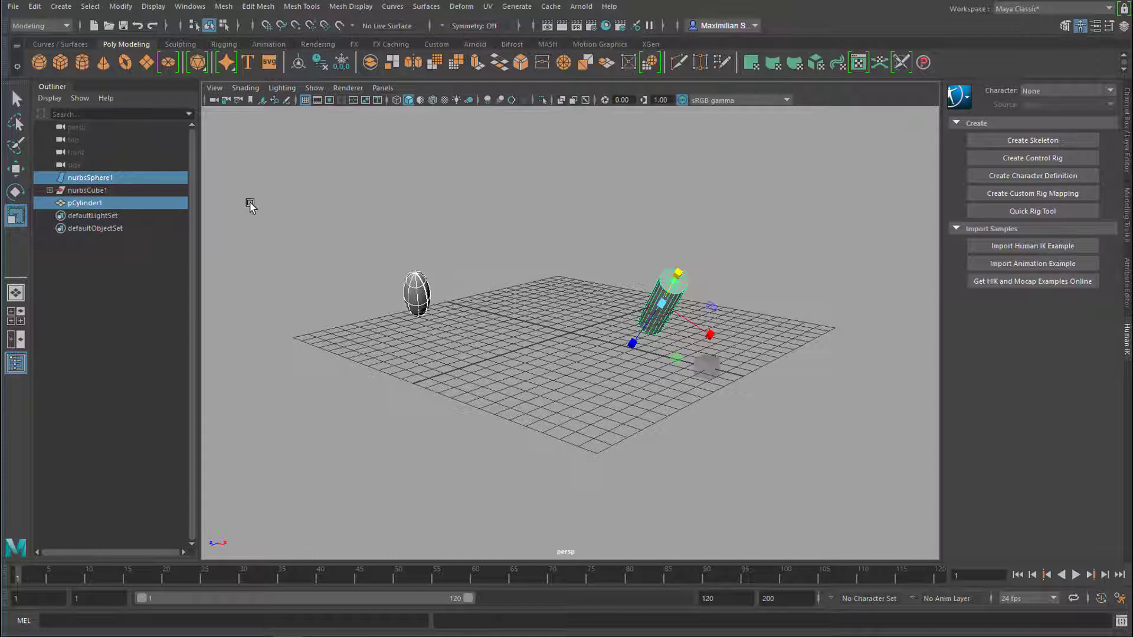
# - Save the scene again to severalThings.mb, accepting the Student Version notice
pyautogui.click(13, 7)
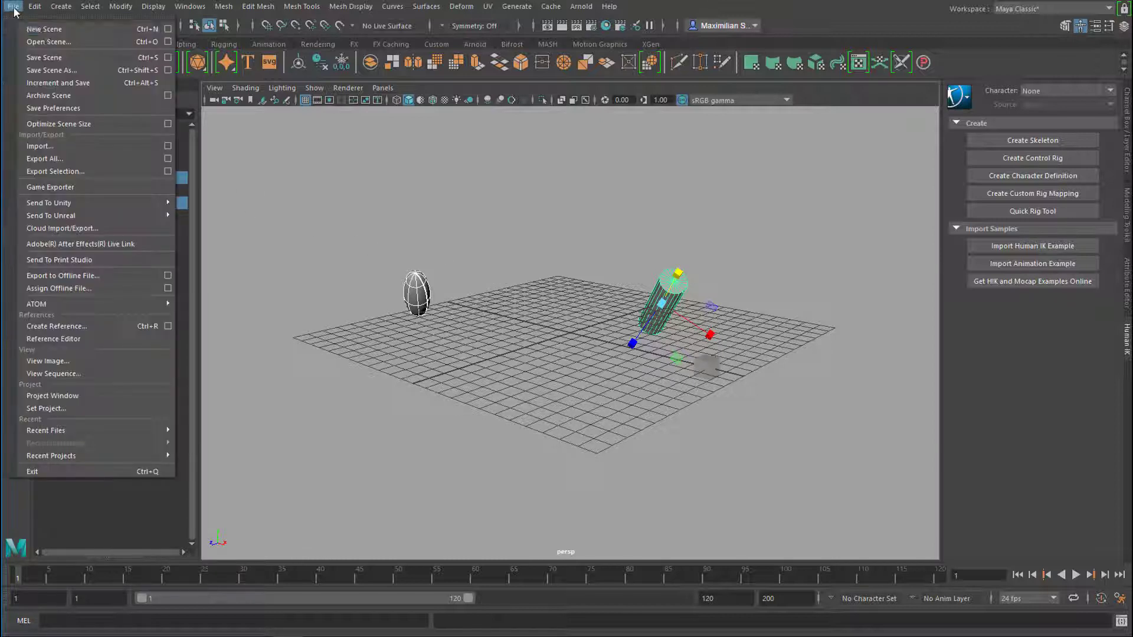
pyautogui.click(62, 57)
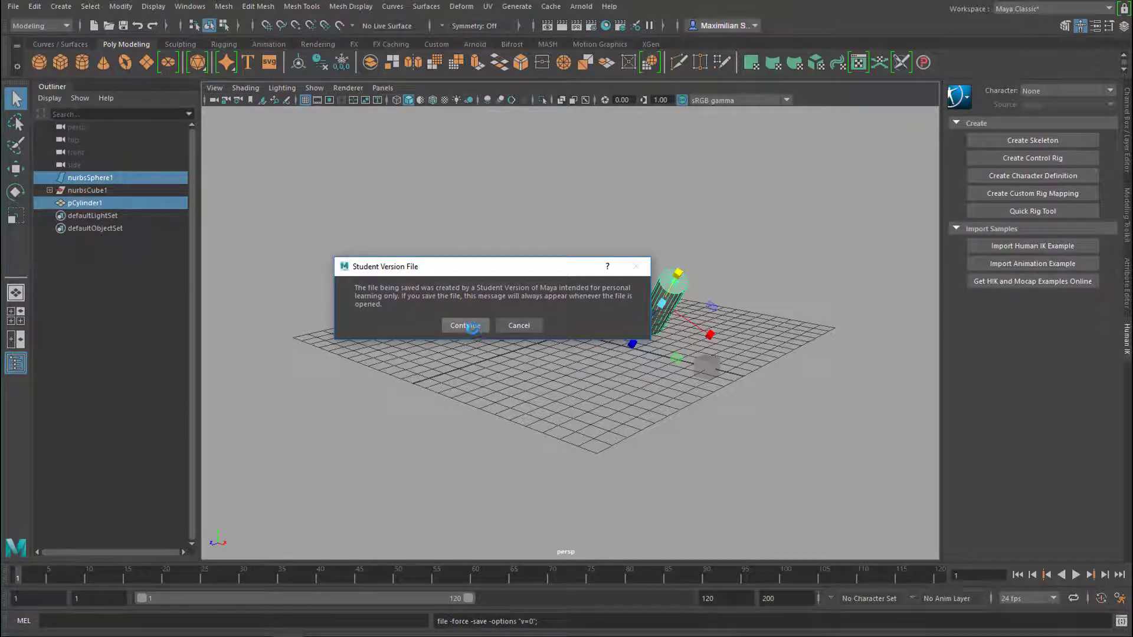
pyautogui.click(469, 326)
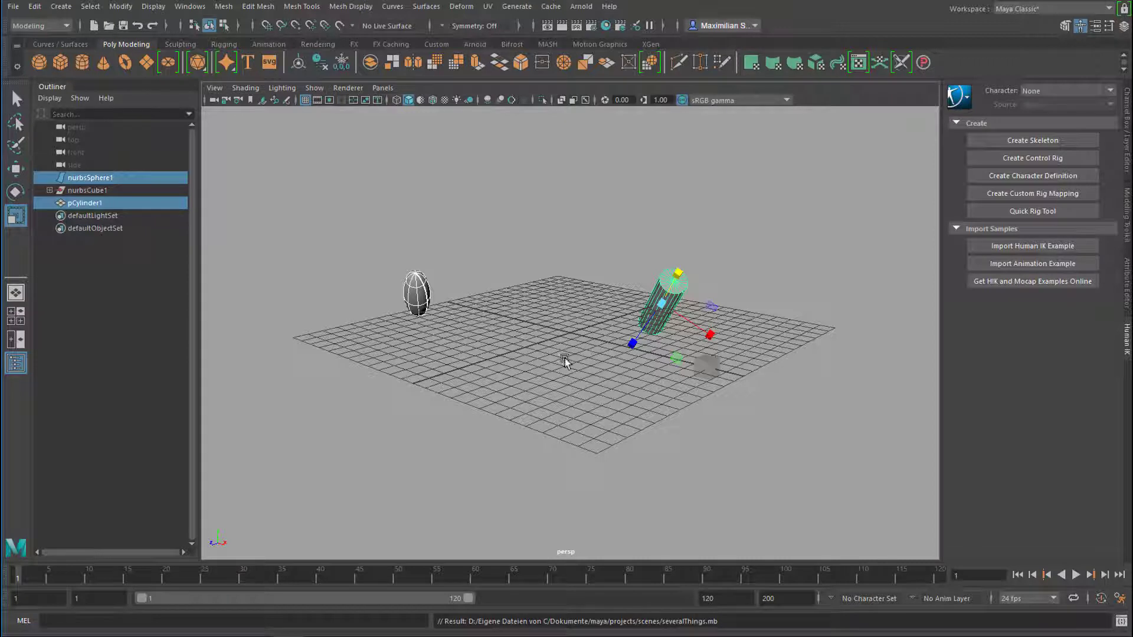
# - Switch the cylinder to vertex mode and select its top vertices for reshaping
pyautogui.click(448, 290)
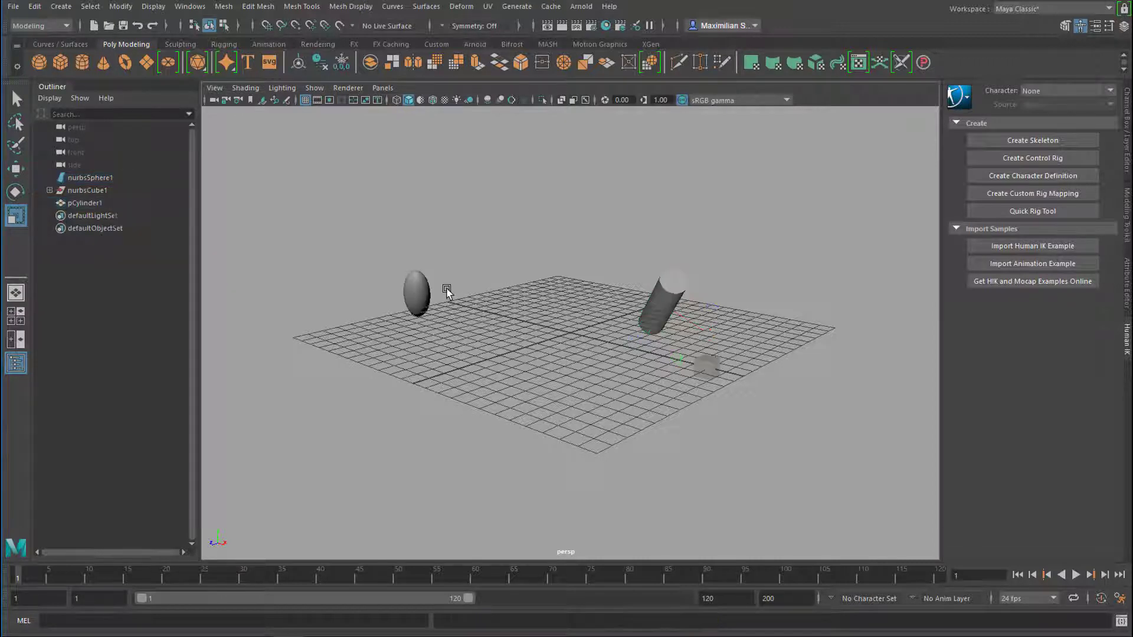
pyautogui.click(426, 296)
pyautogui.keyDown('shift'); pyautogui.click(661, 273); pyautogui.keyUp('shift')
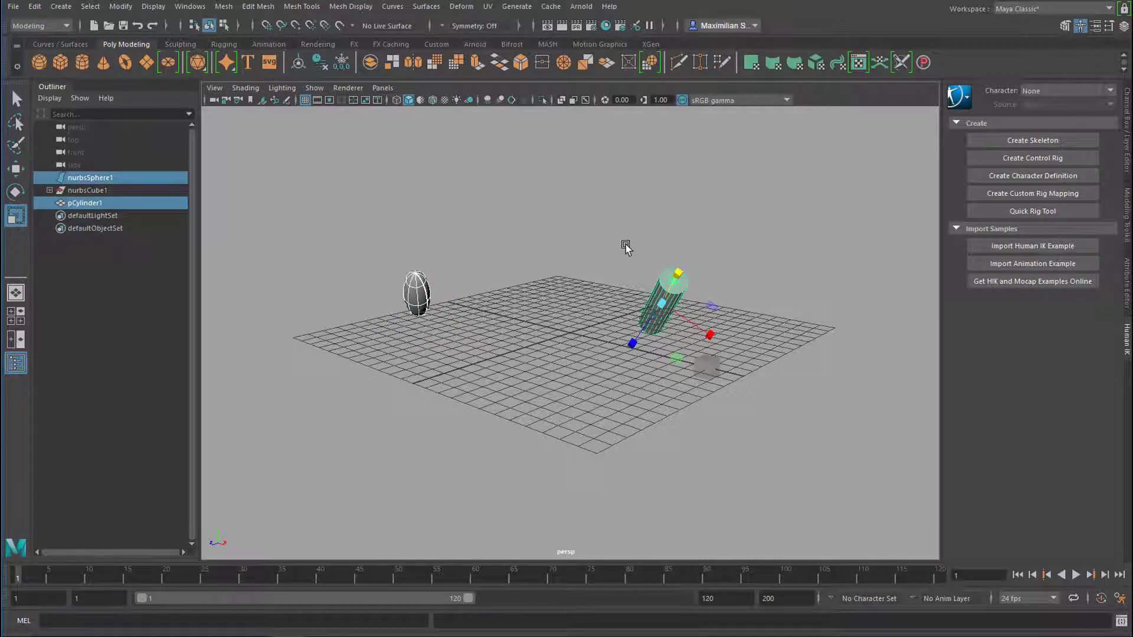
pyautogui.rightClick(677, 284)
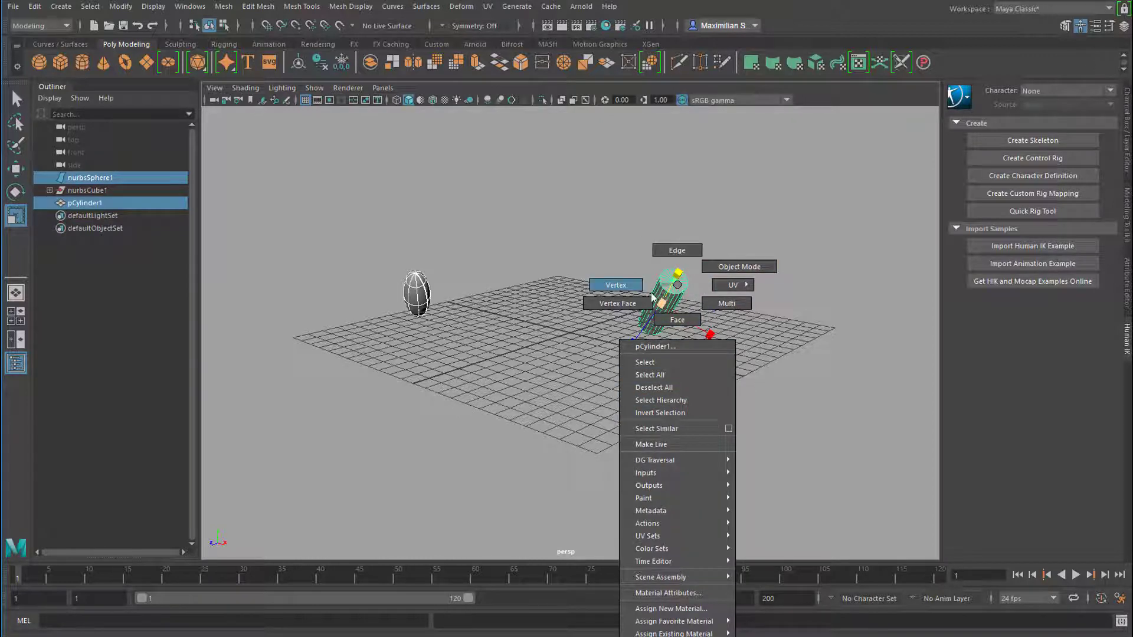
pyautogui.click(614, 286)
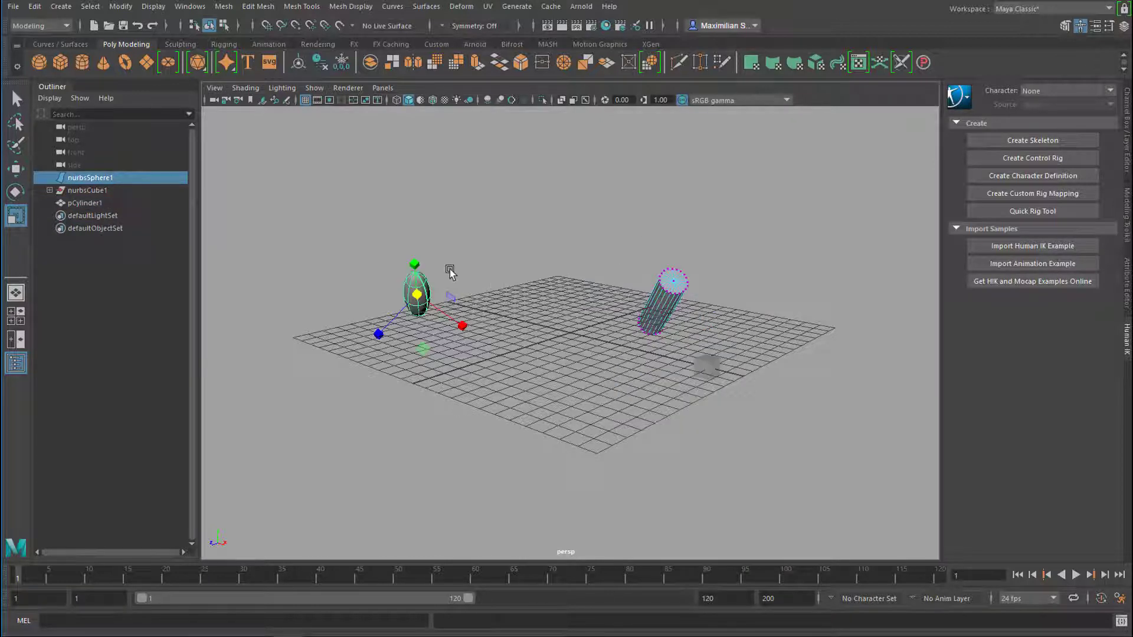
pyautogui.moveTo(638, 245); pyautogui.dragTo(844, 302)
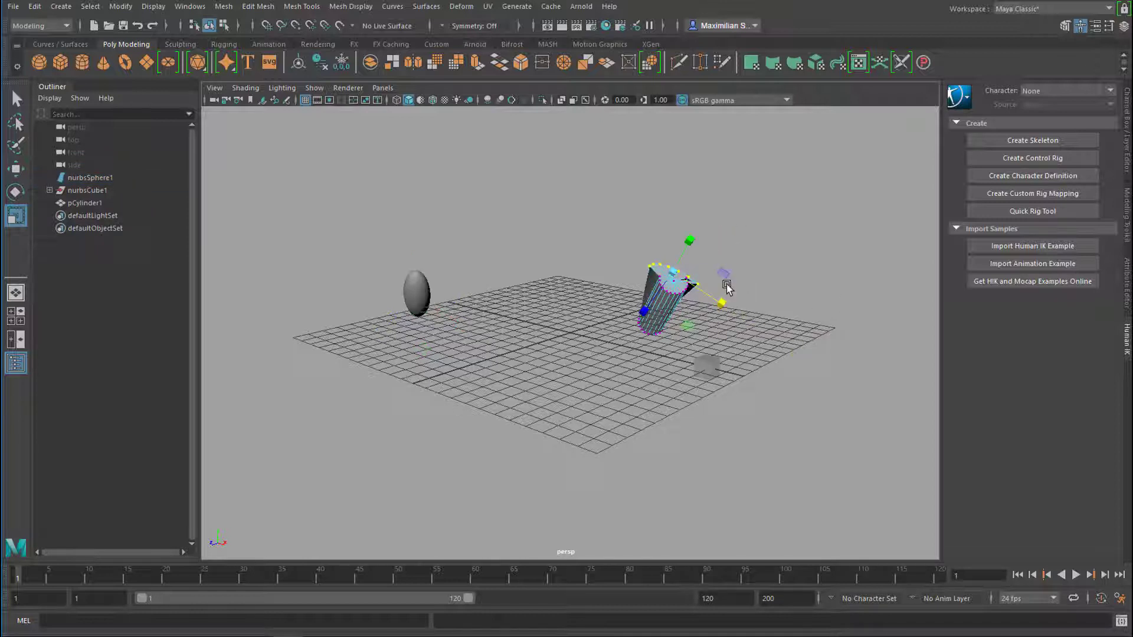
# - Scale up the sphere, tilt it diagonally and raise it above the cylinder
pyautogui.click(418, 296)
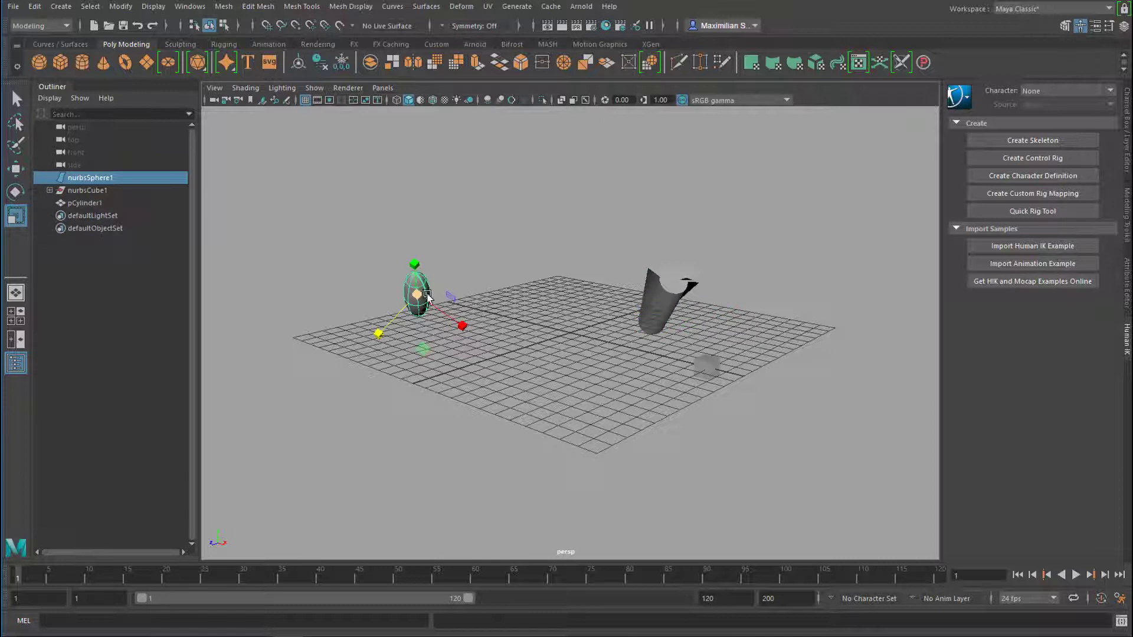
pyautogui.moveTo(424, 295); pyautogui.dragTo(521, 278)
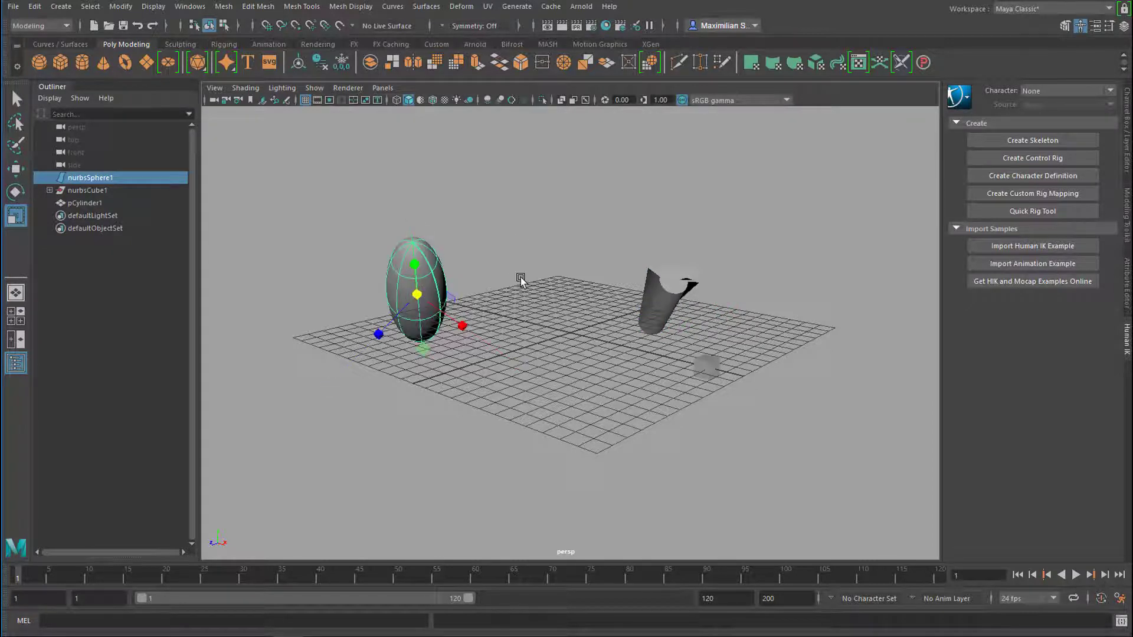
pyautogui.press('e')
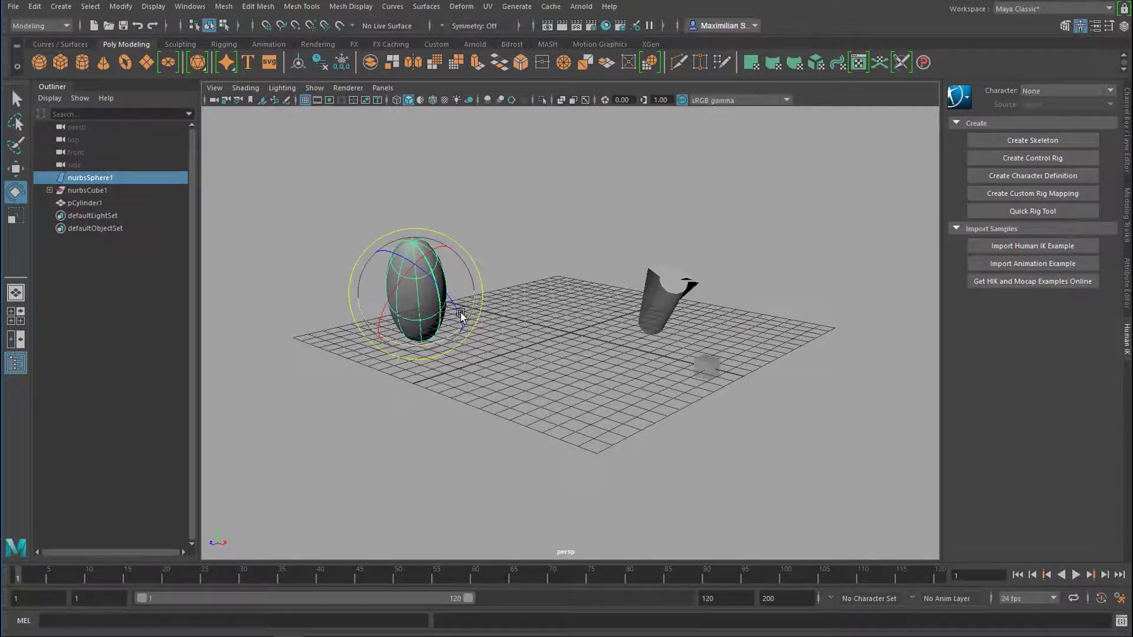
pyautogui.moveTo(475, 298); pyautogui.dragTo(464, 278)
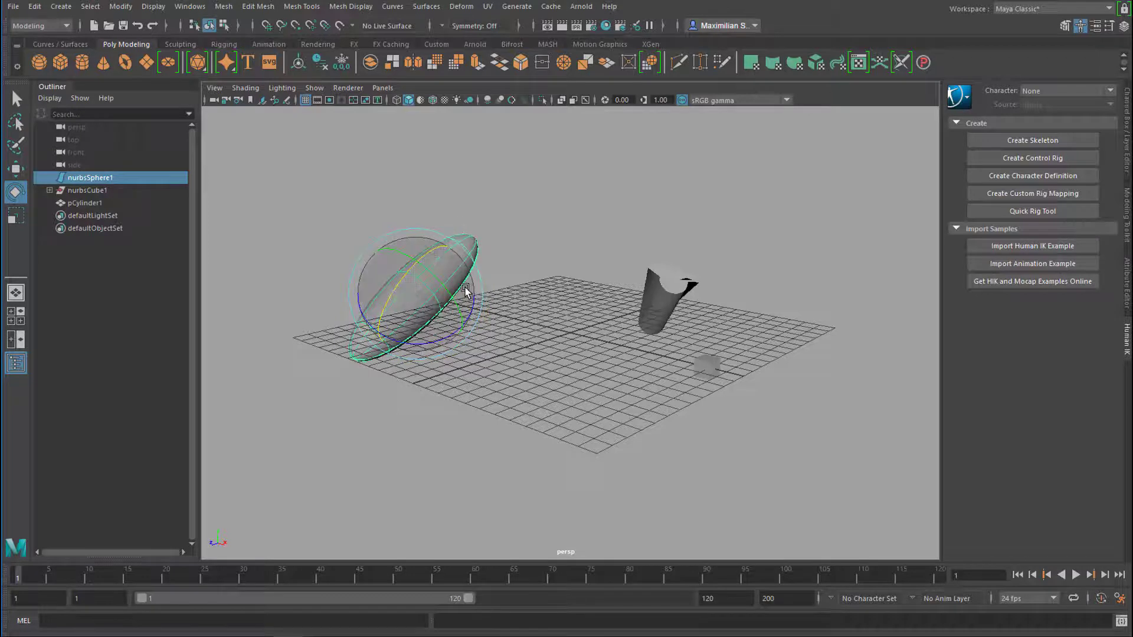
pyautogui.press('w')
pyautogui.moveTo(354, 309); pyautogui.dragTo(690, 128)
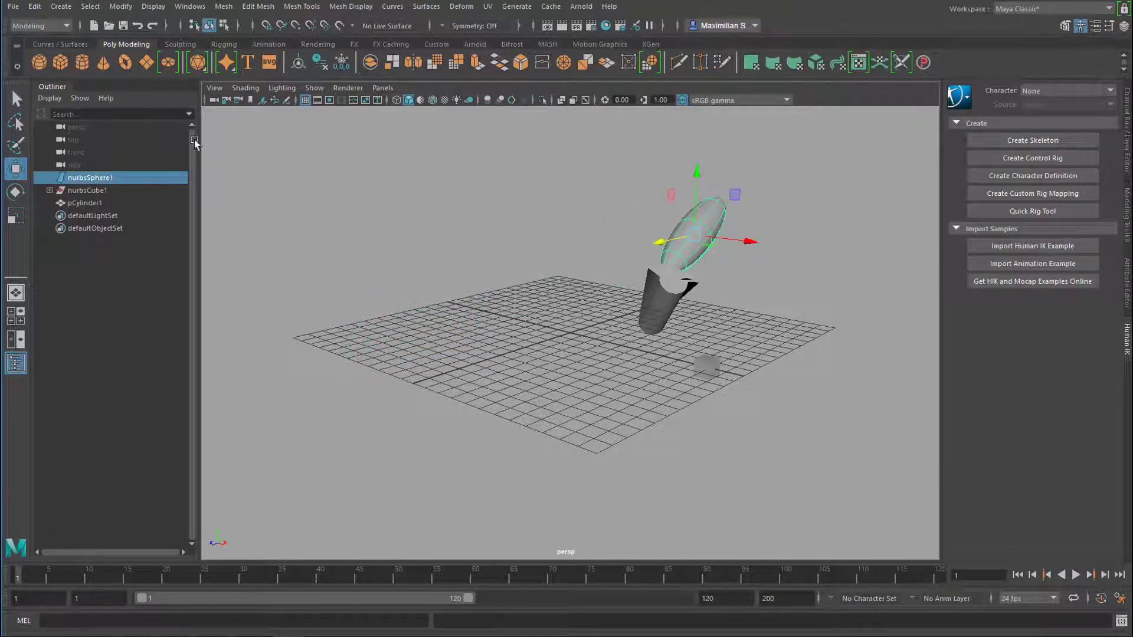
# - Save severalThings.mb again, confirming the Student Version notice
pyautogui.click(13, 8)
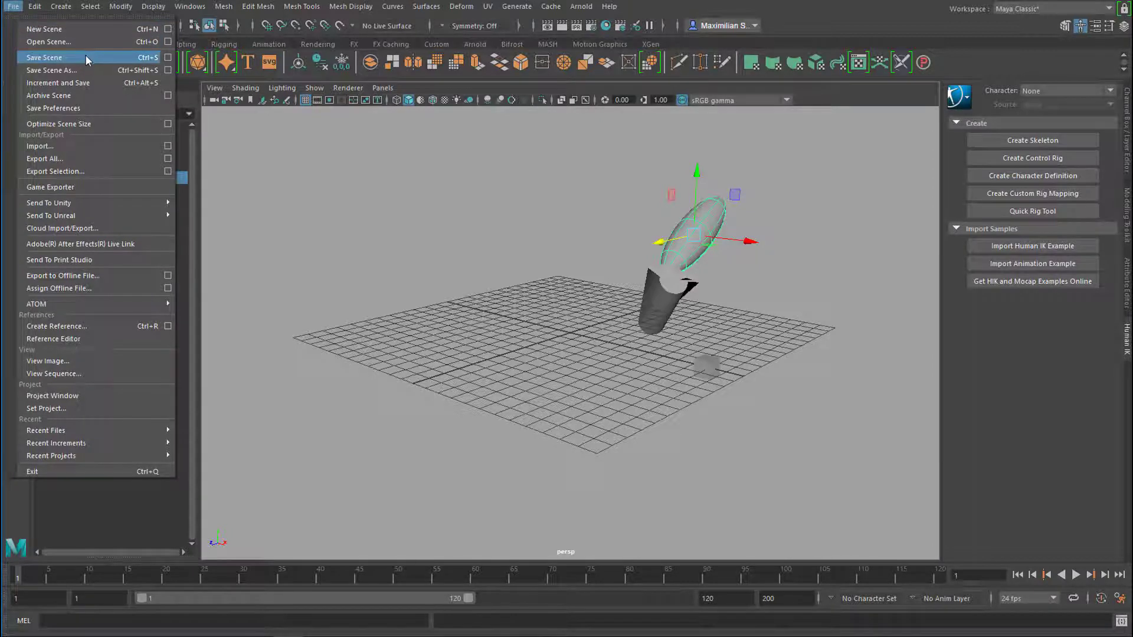
pyautogui.click(83, 57)
pyautogui.click(466, 325)
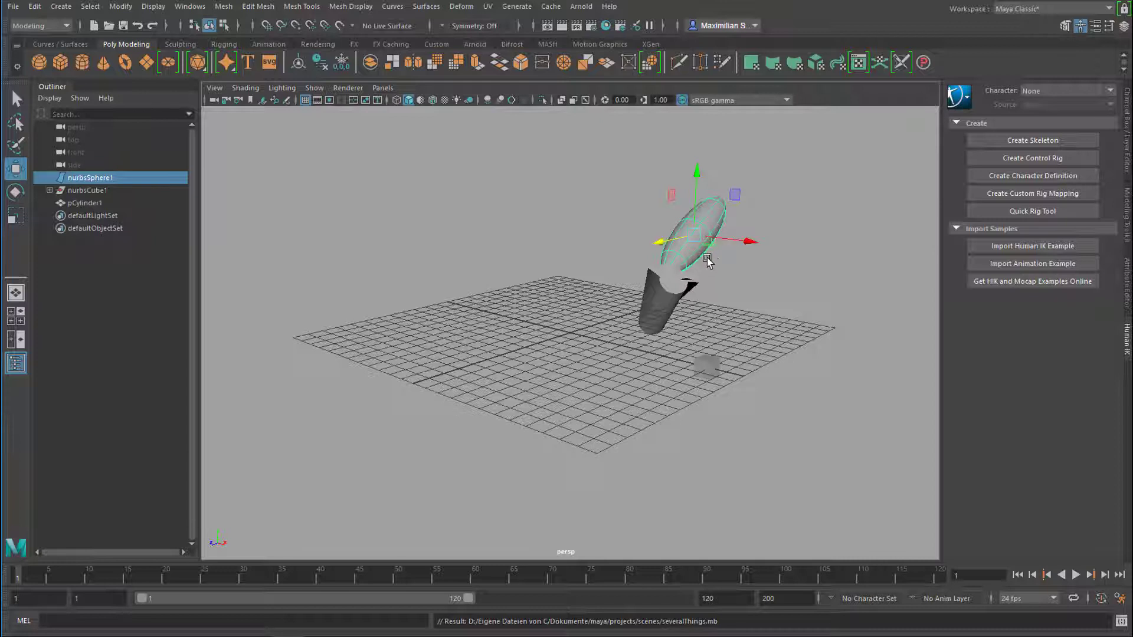
# - Open severalThings.0002.mb from the incrementalSave > severalThings.mb versions folder
pyautogui.click(14, 8)
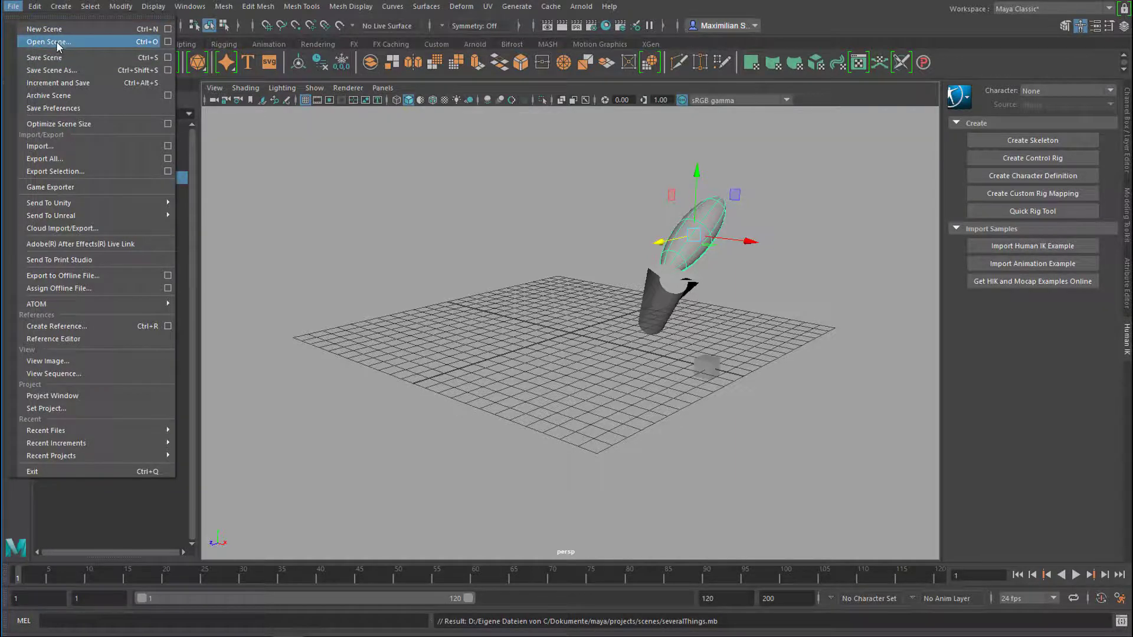
pyautogui.click(51, 42)
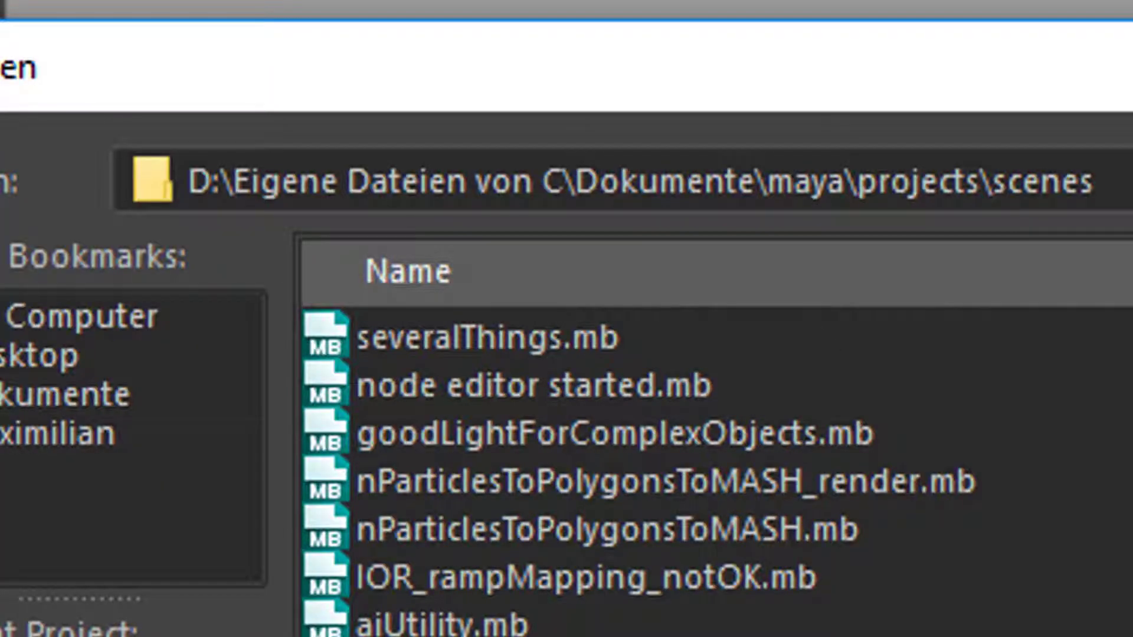
pyautogui.scroll(-1, 693, 198)
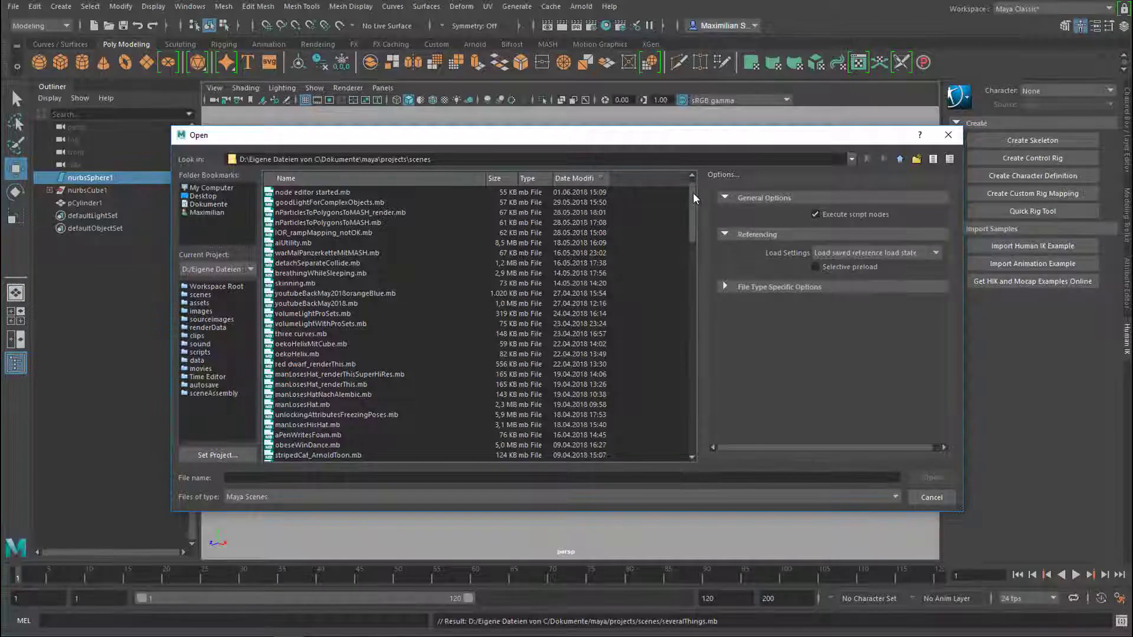
pyautogui.moveTo(693, 192); pyautogui.dragTo(730, 417)
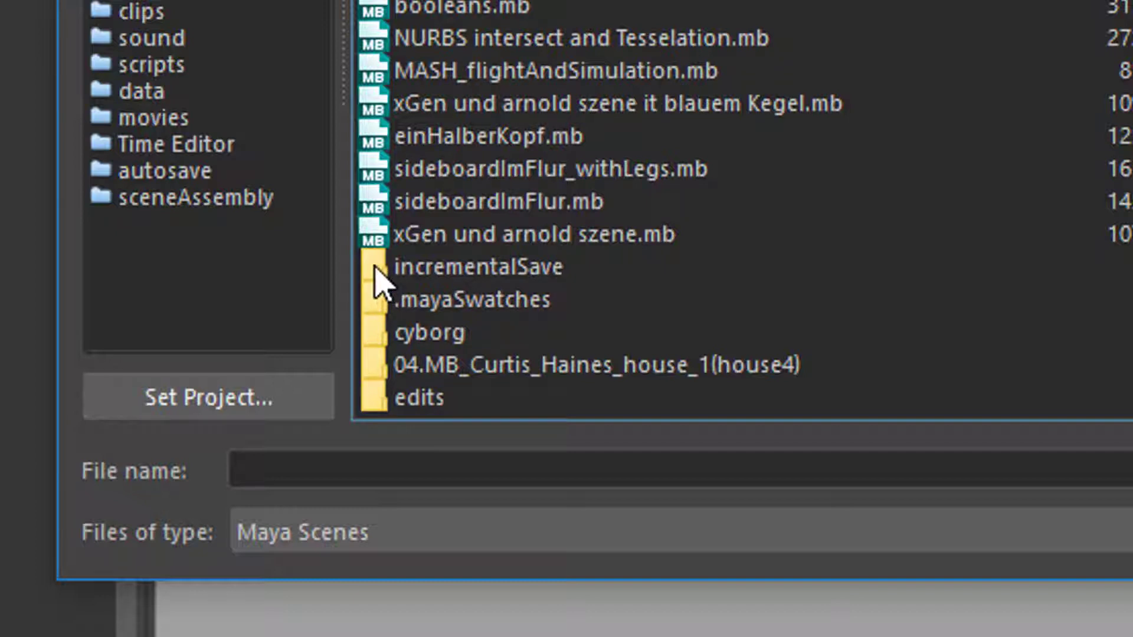
pyautogui.click(375, 269)
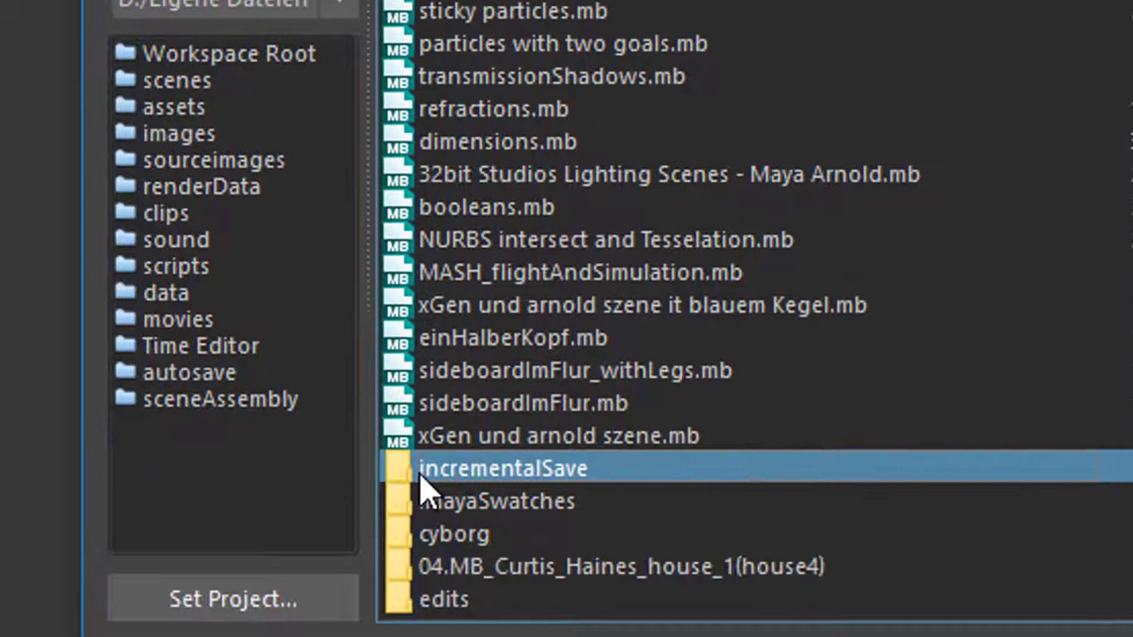
pyautogui.doubleClick(448, 470)
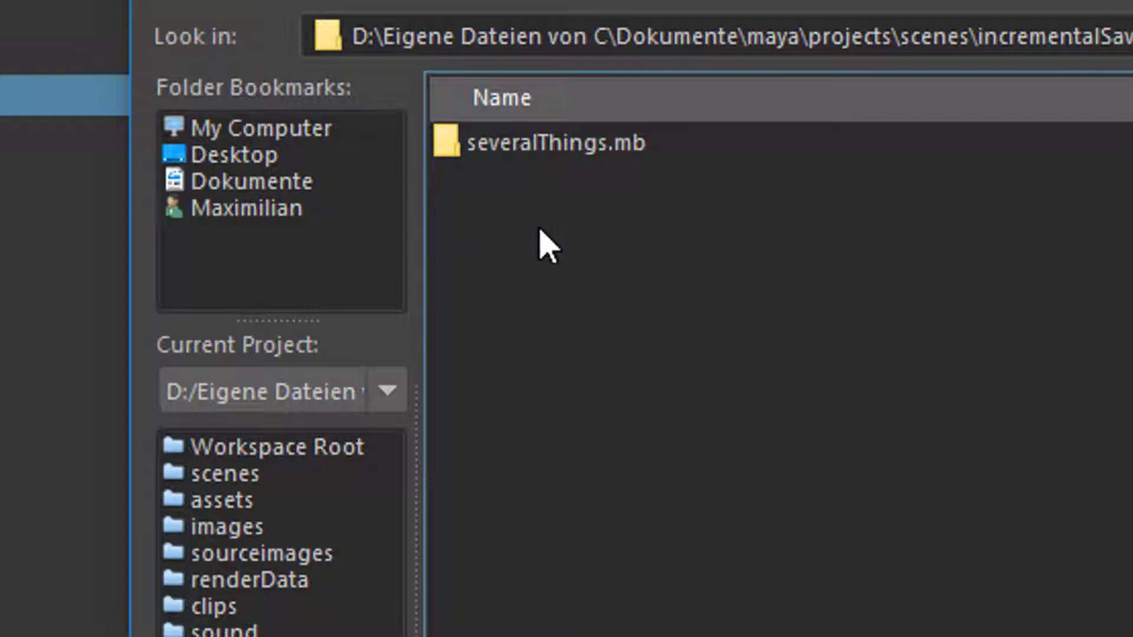
pyautogui.doubleClick(448, 147)
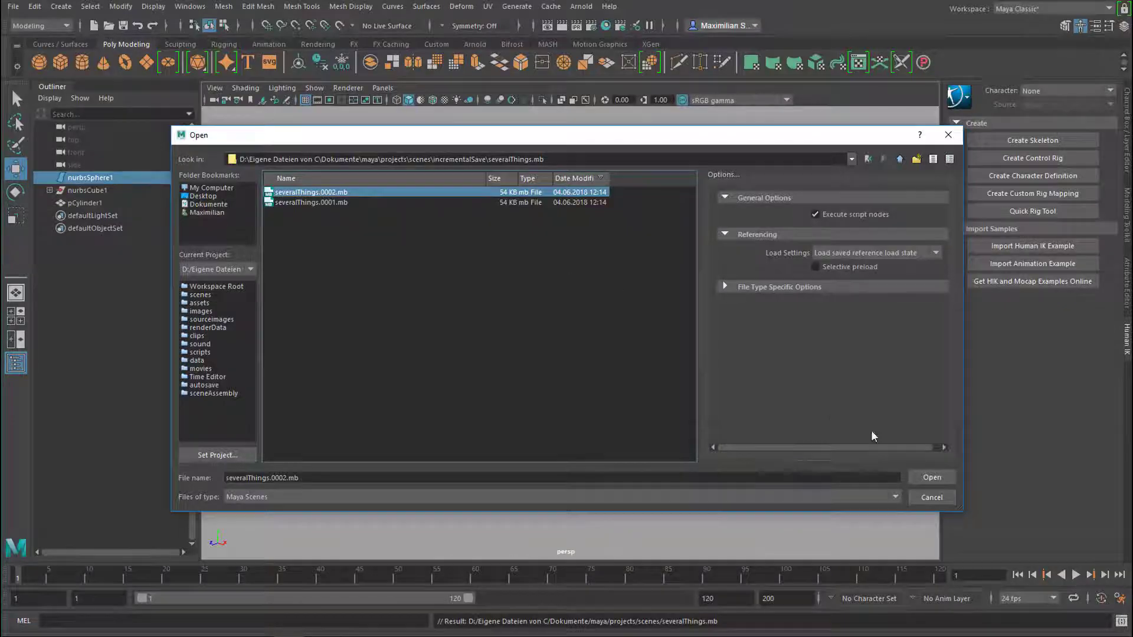
pyautogui.click(938, 478)
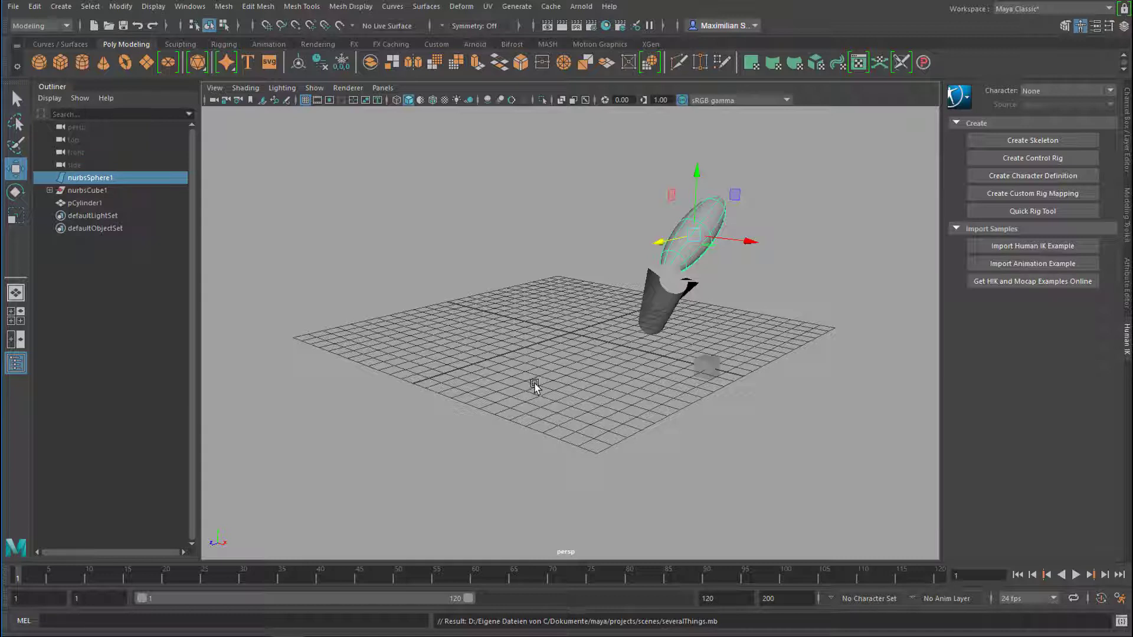
# - Return to Maya from the Increment & Save help page and show the File menu
pyautogui.click(13, 7)
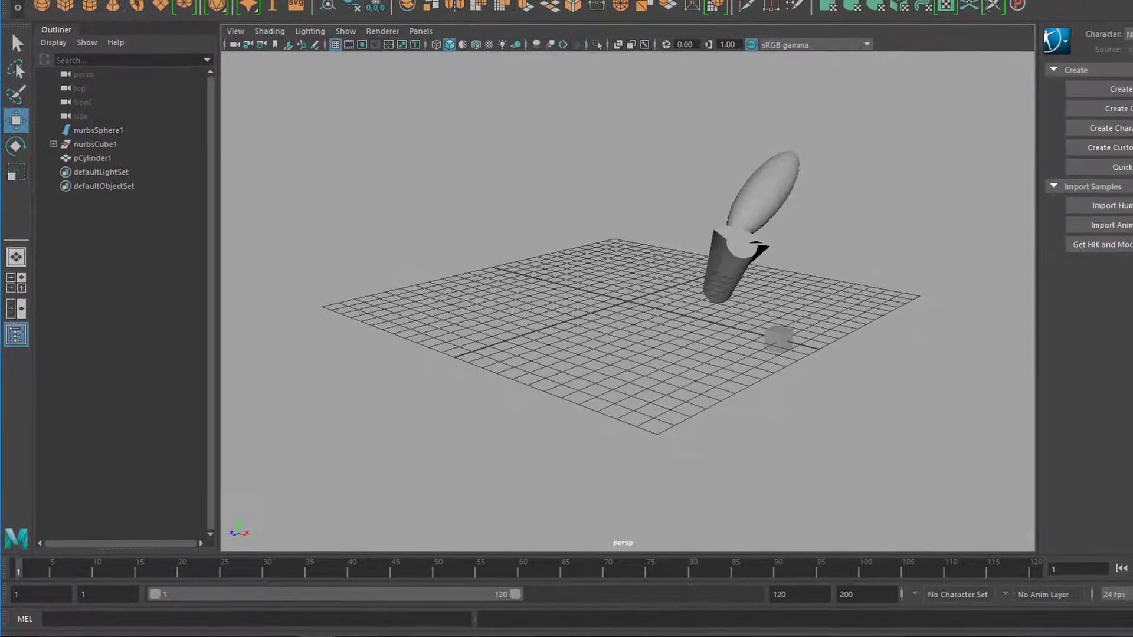
pyautogui.click(12, 31)
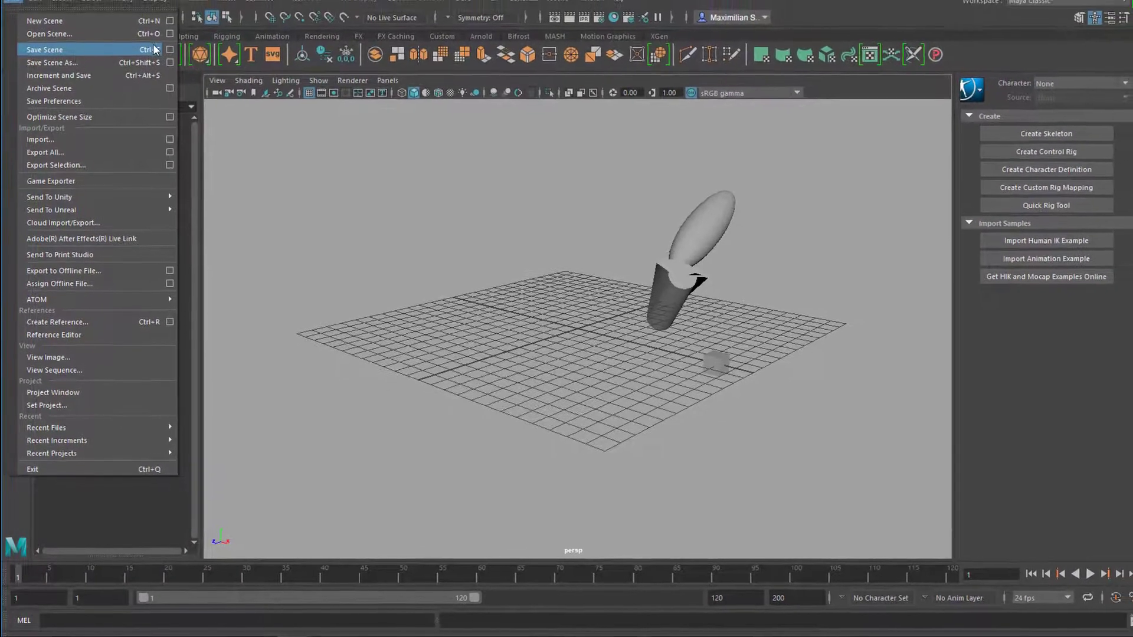
# - Confirm Incremental save is still on in Save Scene Options, then cancel
pyautogui.click(170, 49)
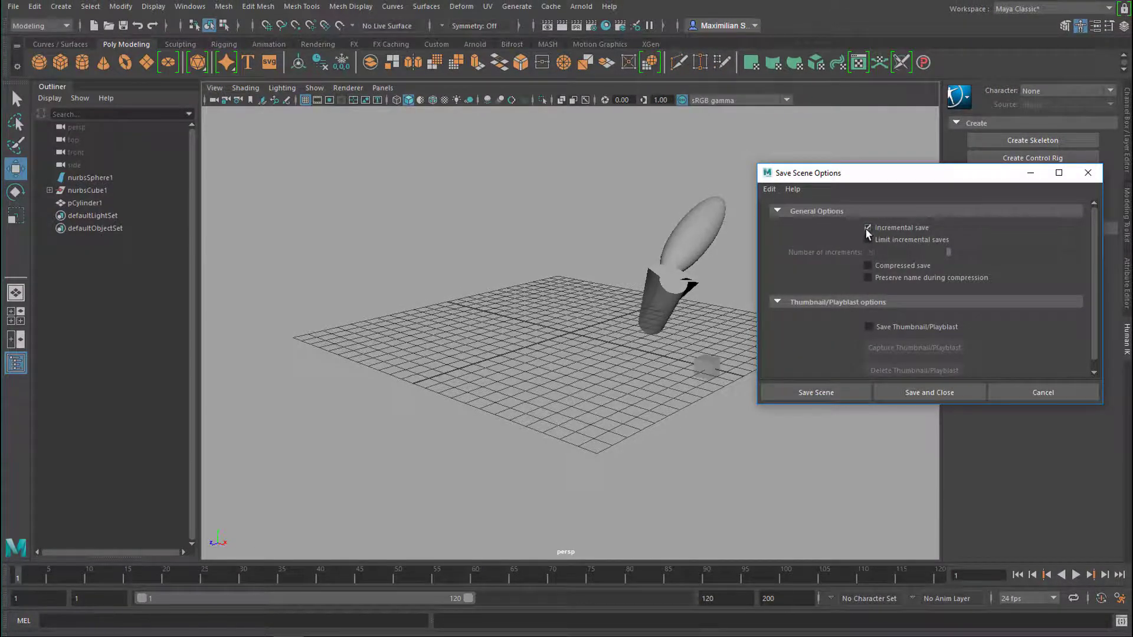
pyautogui.click(1043, 393)
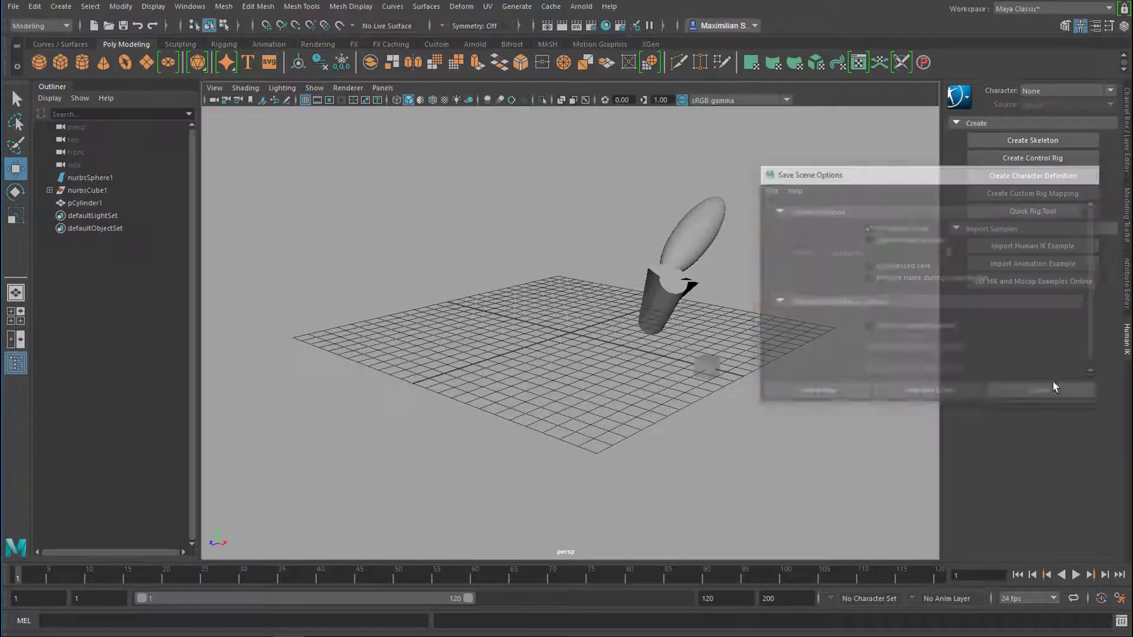